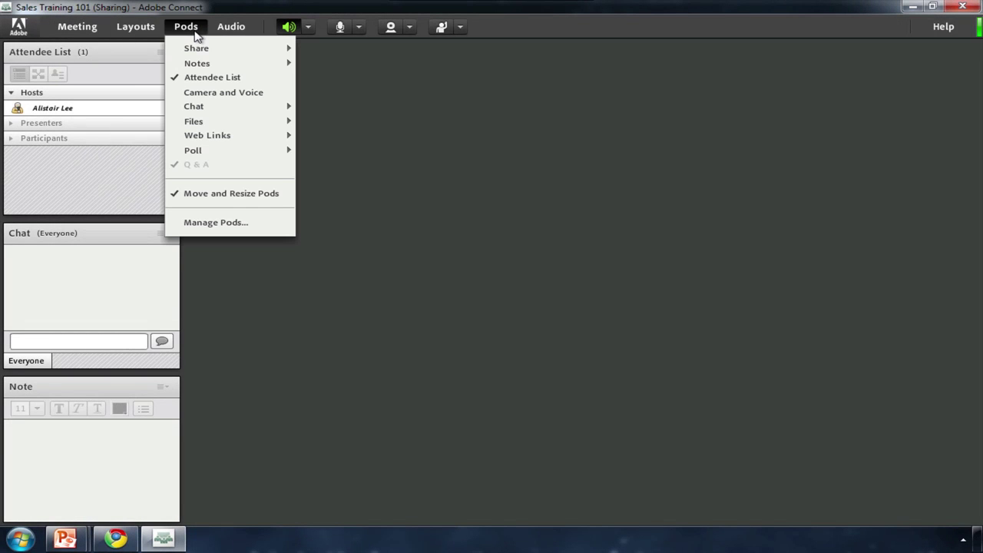
Step: Share the Adobe Connect for Rapid Sales Training presentation and advance to the Typical eLearning Development Process slide
{"action": "mouse_move", "coordinate": [198, 48]}
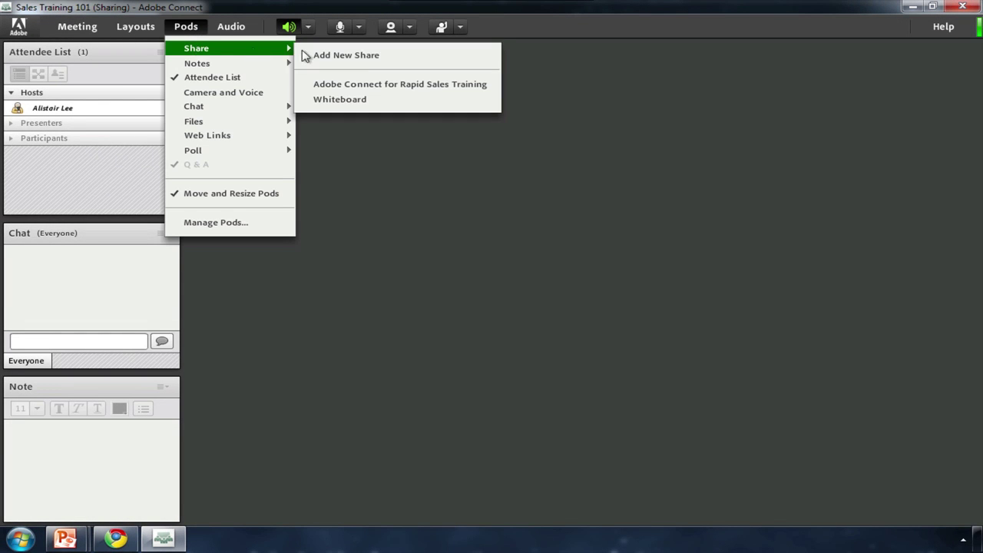
{"action": "left_click", "coordinate": [459, 85]}
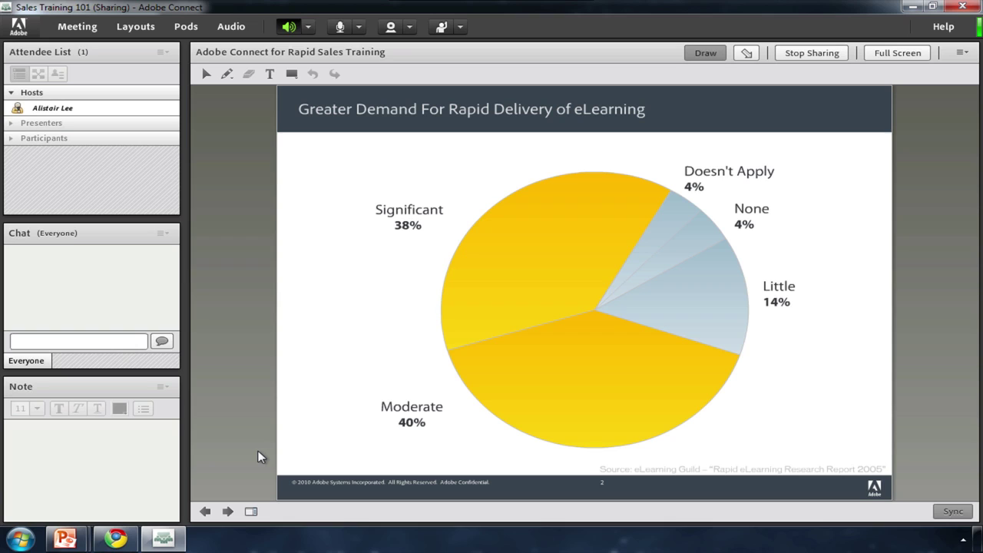
{"action": "left_click", "coordinate": [228, 511]}
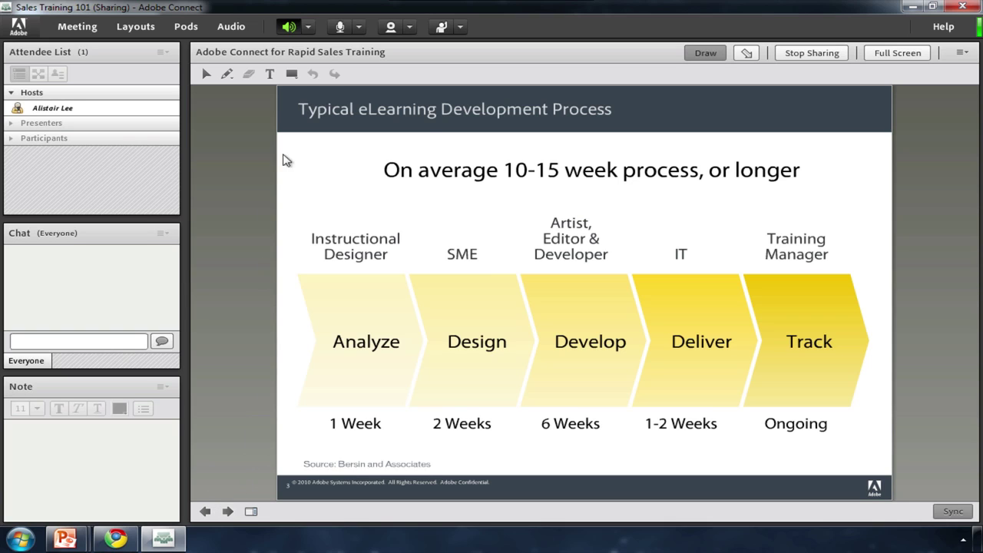
Step: Draw an unfilled rectangle with a green outline around "10-15" in the slide's heading text
{"action": "left_click", "coordinate": [291, 74]}
{"action": "left_click", "coordinate": [395, 73]}
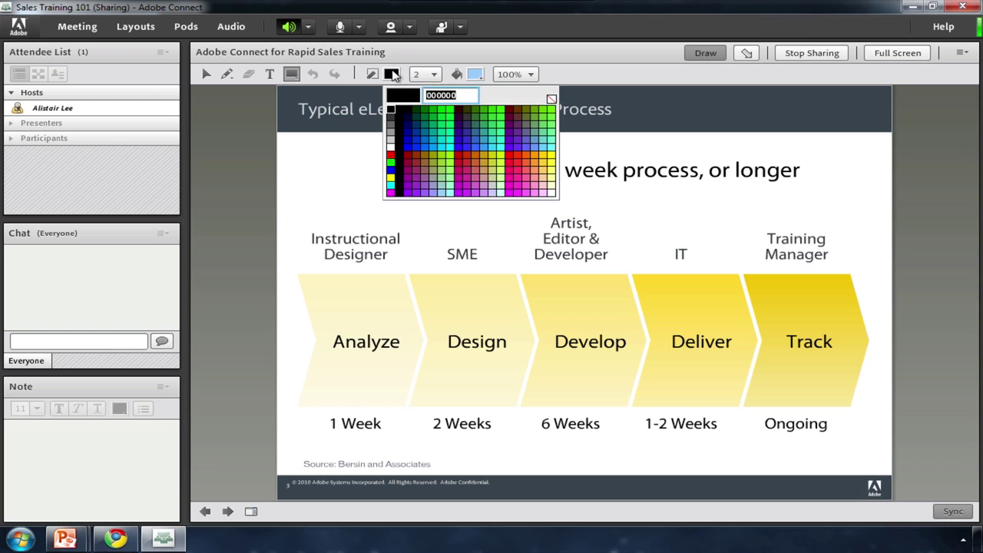
{"action": "left_click", "coordinate": [433, 112]}
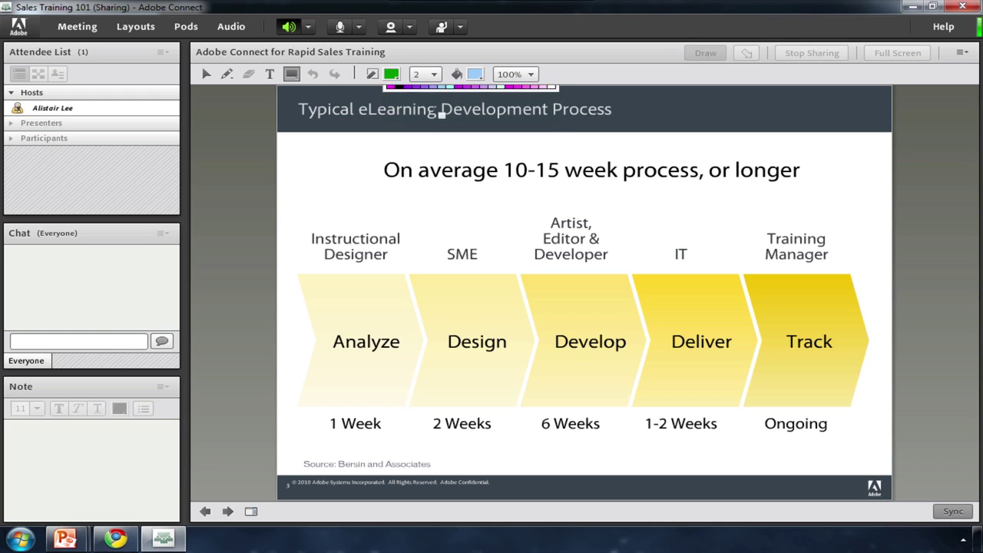
{"action": "left_click", "coordinate": [476, 74]}
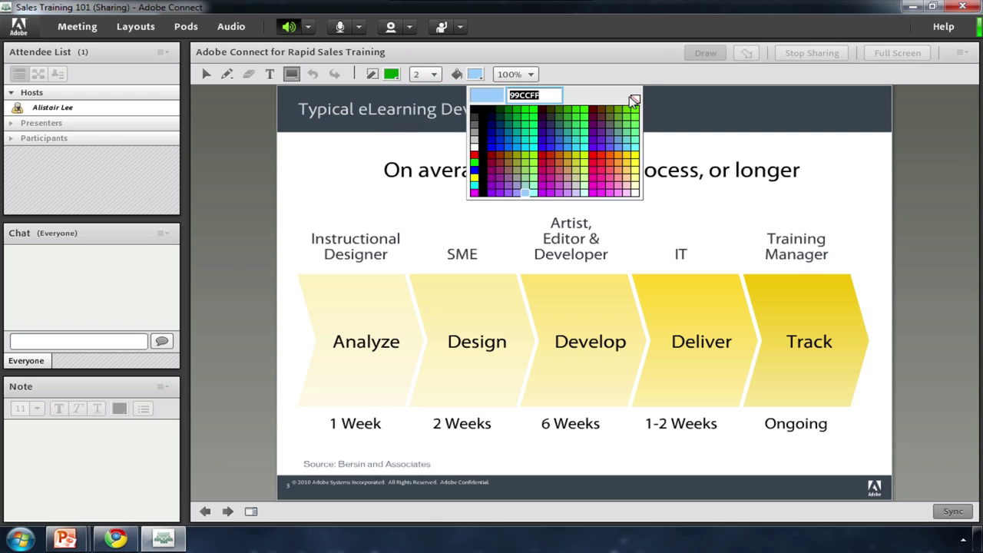
{"action": "left_click", "coordinate": [634, 99]}
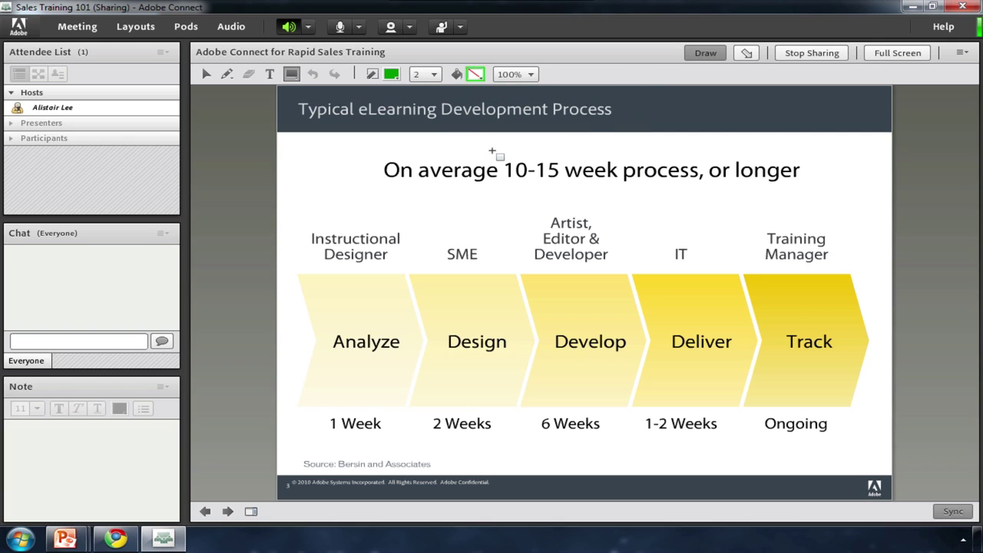
{"action": "left_click_drag", "start_coordinate": [500, 150], "coordinate": [568, 191]}
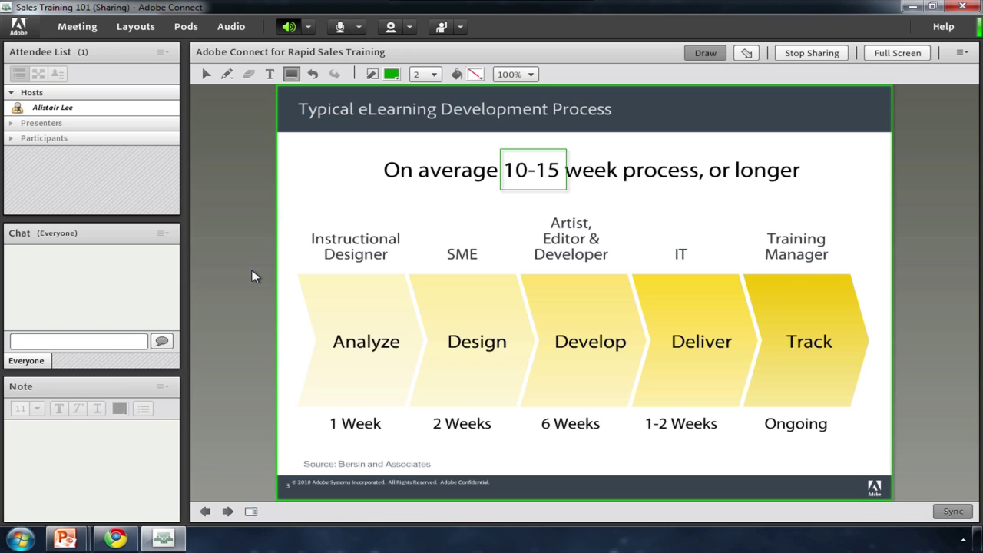
Step: Turn off drawing on the slide and stop sharing the presentation
{"action": "left_click", "coordinate": [707, 56]}
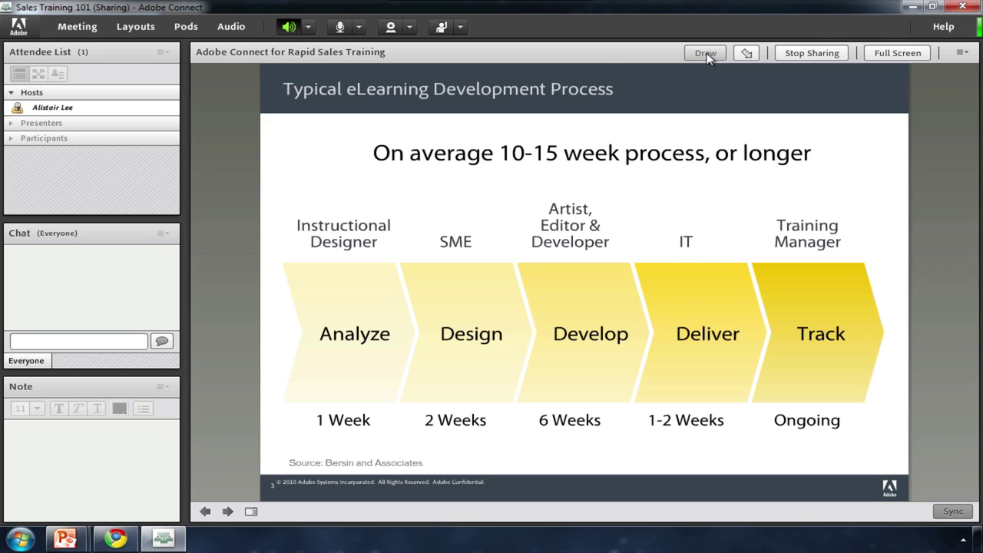
{"action": "left_click", "coordinate": [792, 52]}
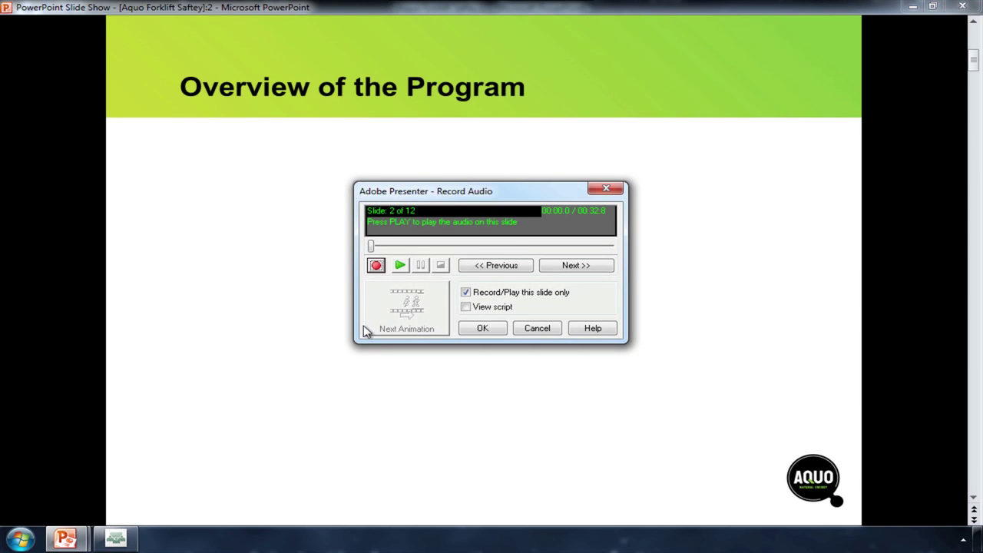
Step: View the narration script for slide 2 in the audio recorder, hide it again and cancel the recording
{"action": "left_click", "coordinate": [466, 308]}
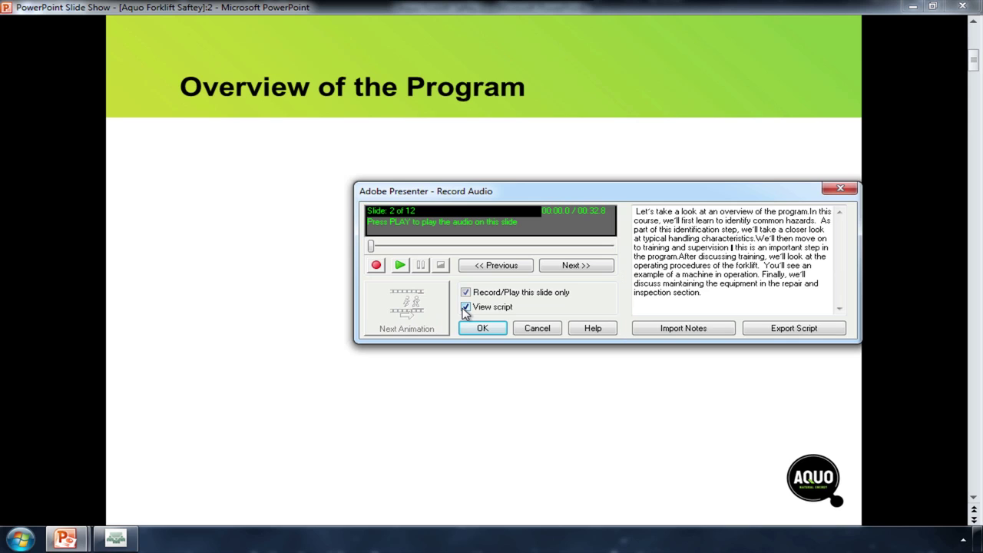
{"action": "left_click", "coordinate": [466, 307]}
{"action": "left_click", "coordinate": [537, 328]}
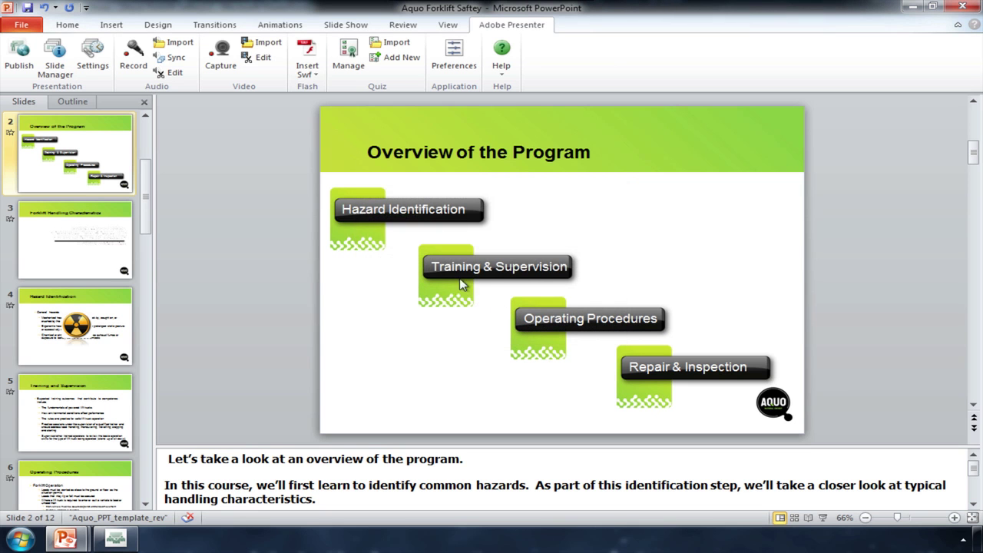
Step: Inspect slide 2's audio in the audio editor, zooming the waveform around the Slide 2 marker, and close the editor
{"action": "left_click", "coordinate": [182, 76]}
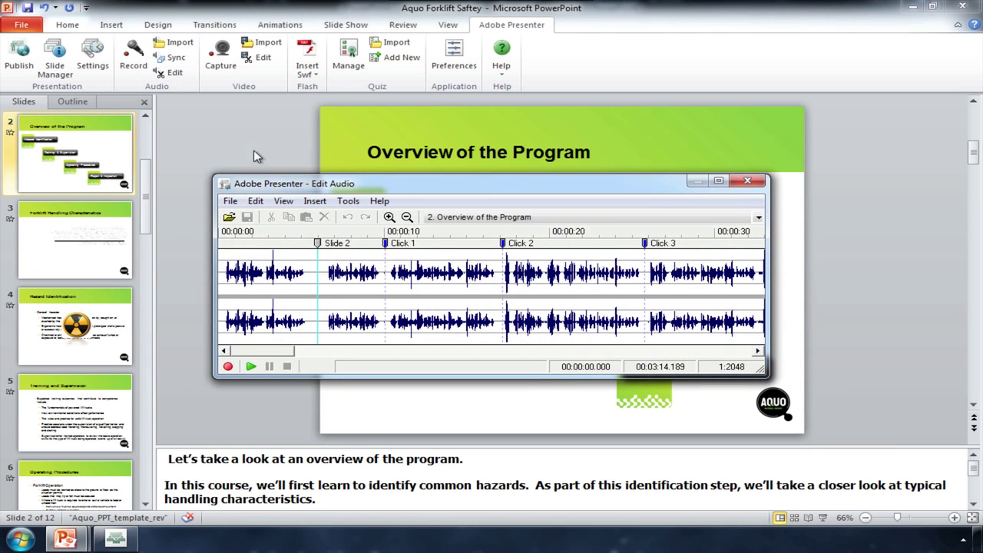
{"action": "left_click", "coordinate": [389, 217]}
{"action": "left_click", "coordinate": [390, 218]}
{"action": "left_click", "coordinate": [390, 217]}
{"action": "left_click", "coordinate": [390, 217]}
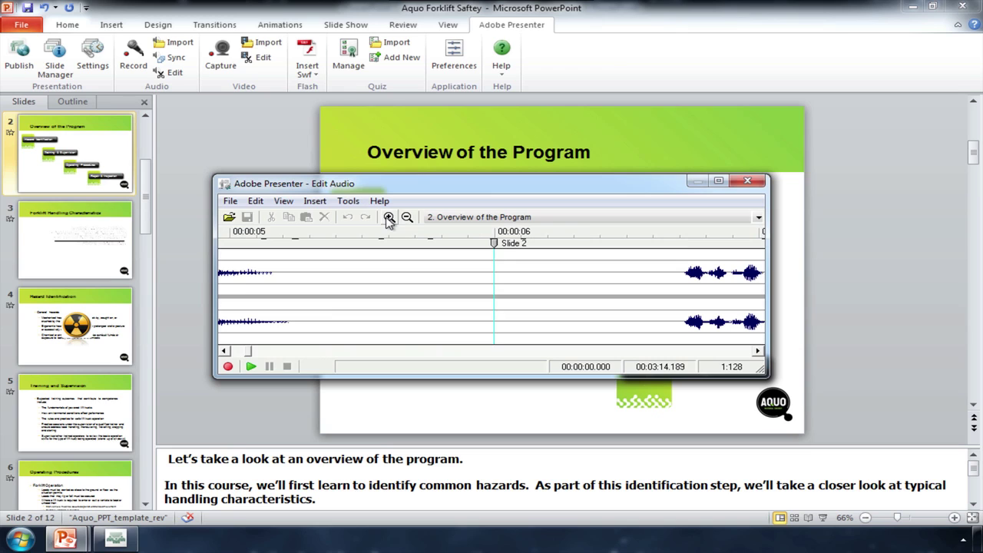
{"action": "left_click", "coordinate": [747, 182]}
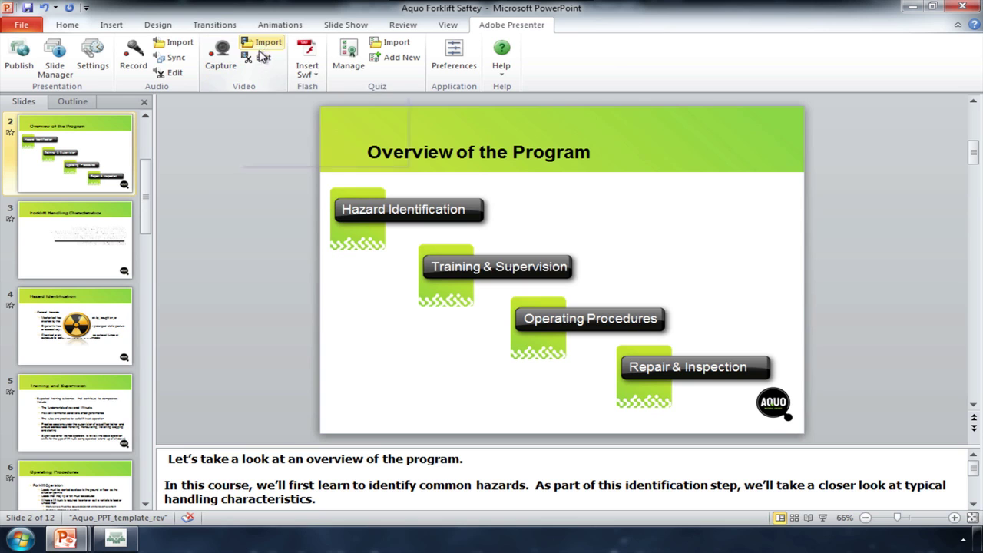
Step: Review the available question types in the Quiz Manager, highlighting True/False, without creating a question
{"action": "left_click", "coordinate": [355, 60]}
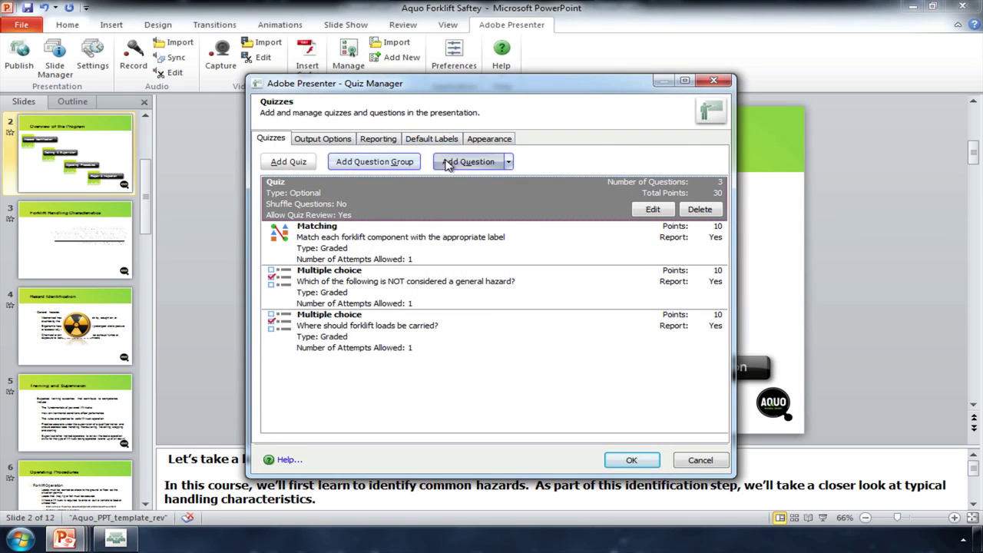
{"action": "left_click", "coordinate": [449, 163]}
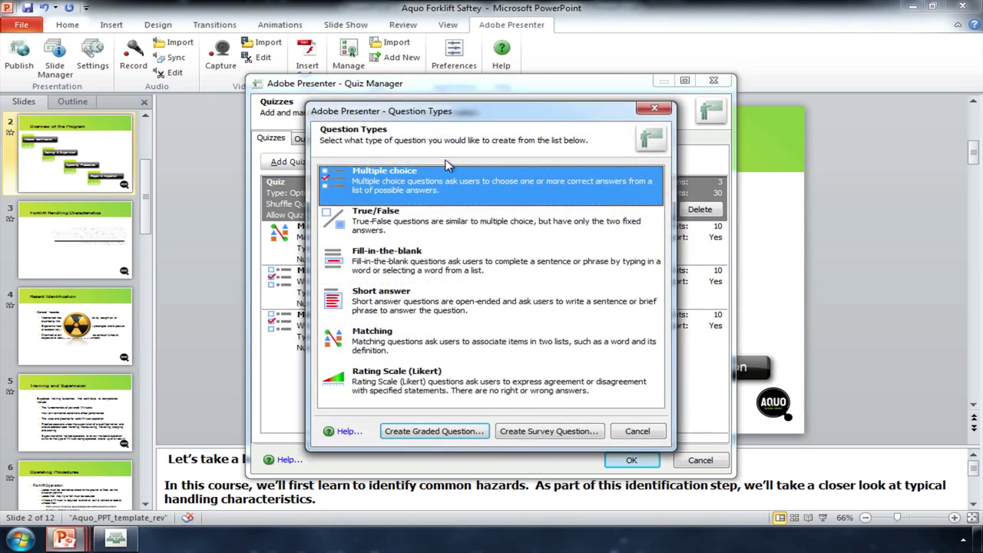
{"action": "left_click", "coordinate": [625, 220]}
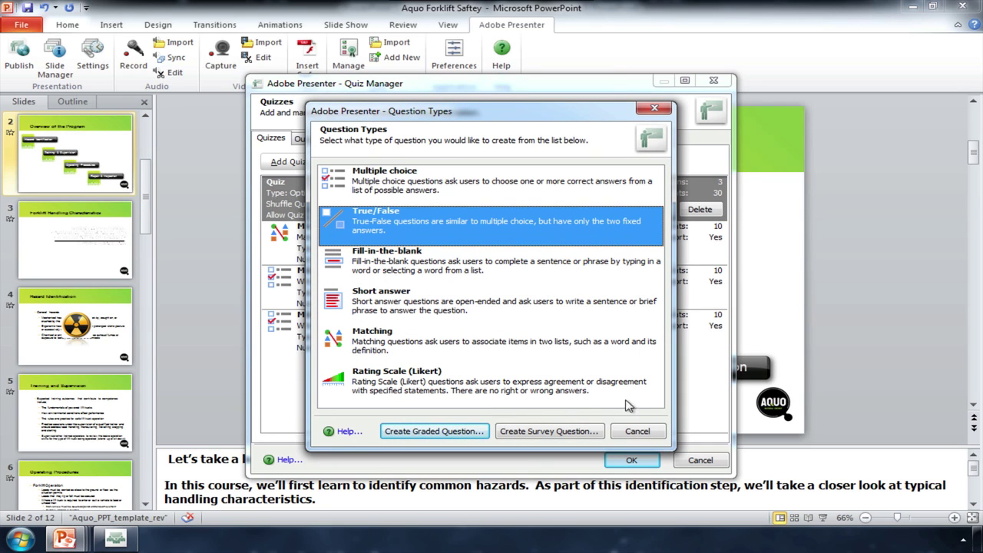
{"action": "left_click", "coordinate": [634, 432]}
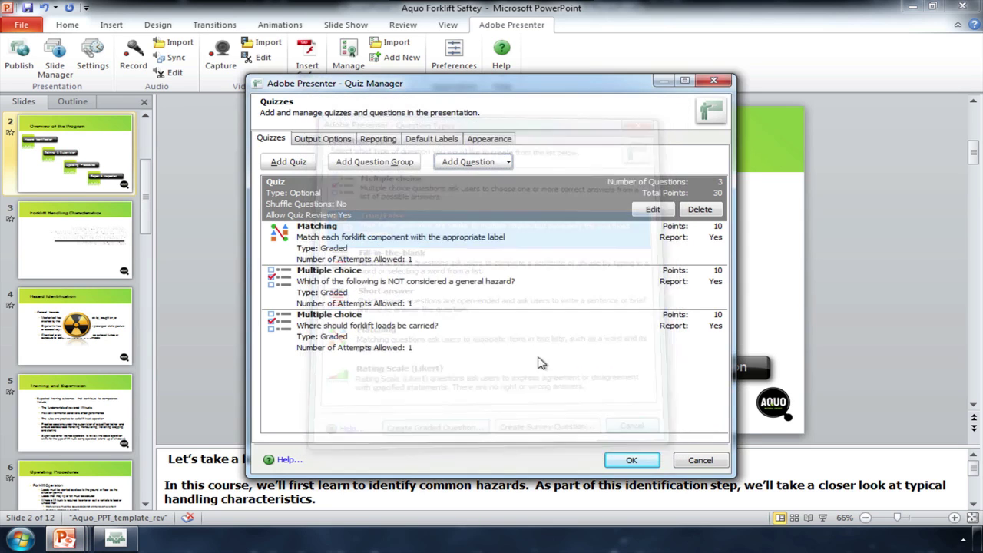
Step: Review the new question group settings and exit the Quiz Manager without adding a group
{"action": "left_click", "coordinate": [352, 160]}
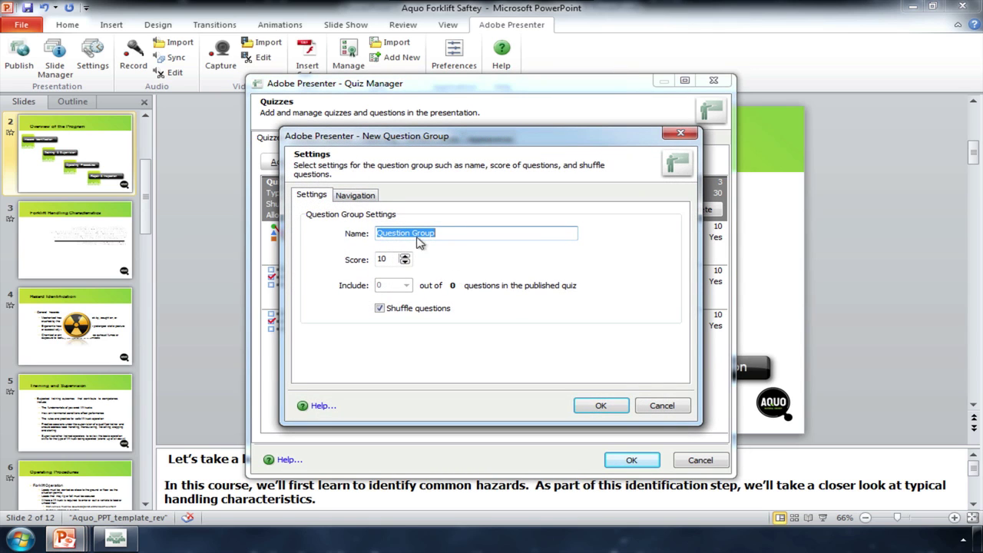
{"action": "left_click", "coordinate": [653, 406]}
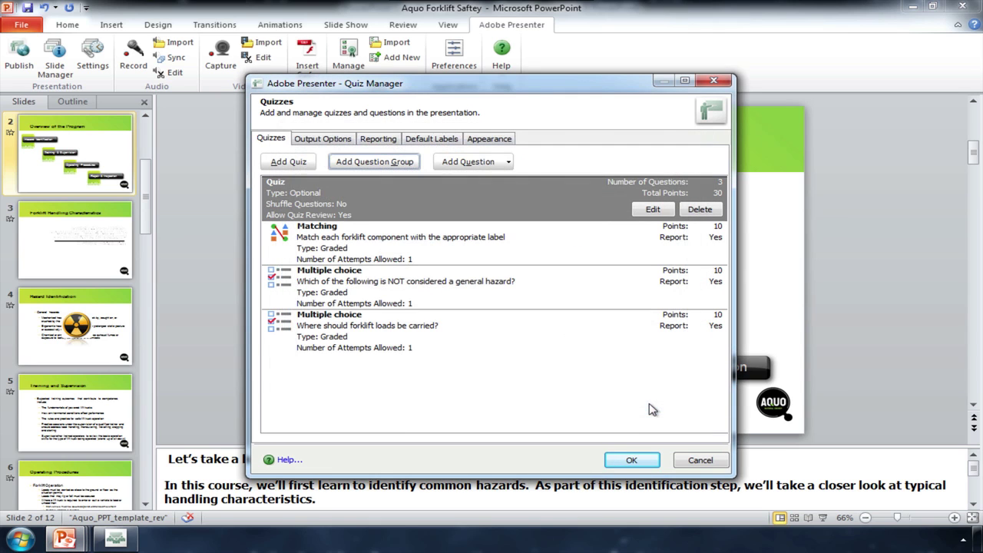
{"action": "left_click", "coordinate": [699, 460]}
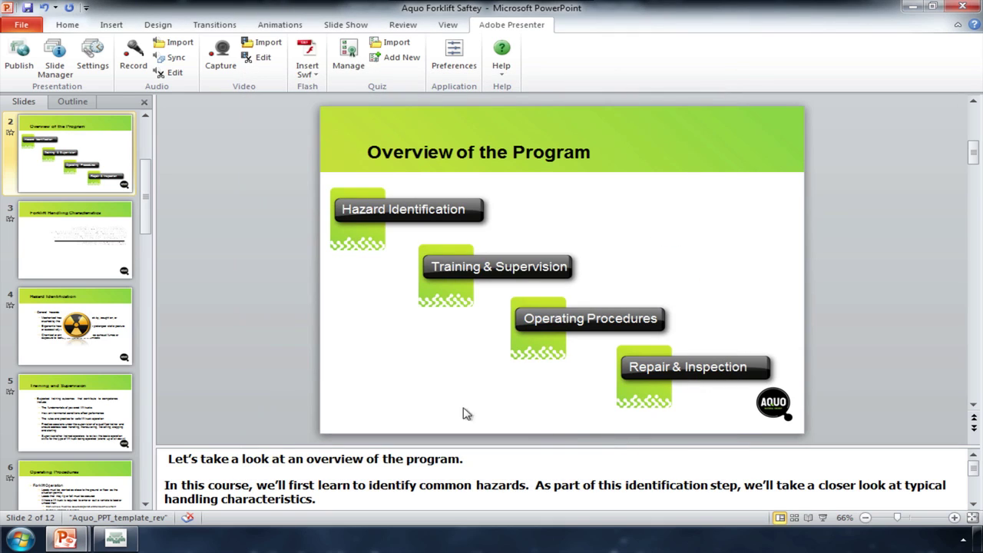
Step: Publish the Aquo Forklift Saftey presentation to the Adobe Connect Pro server with its source presentation and audio uploaded
{"action": "left_click", "coordinate": [19, 47]}
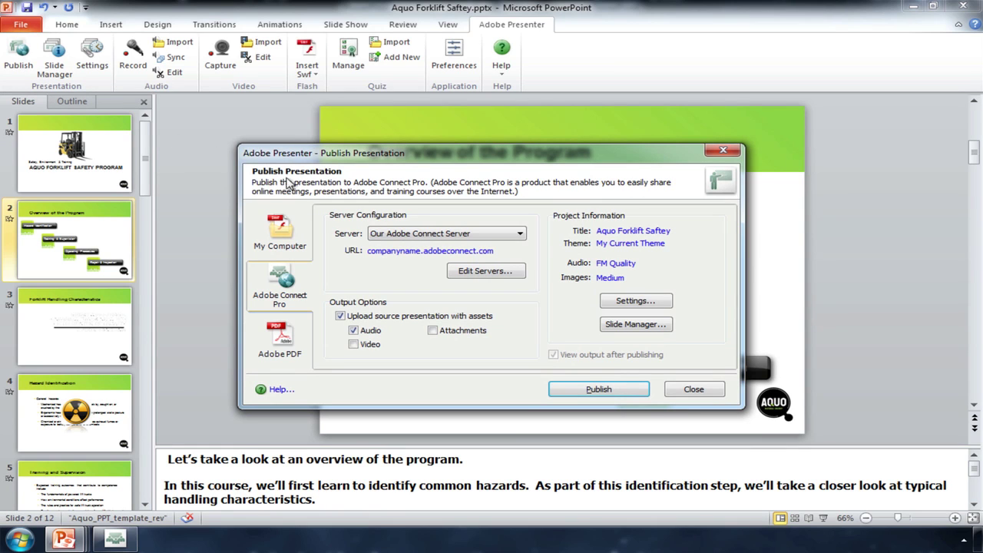
{"action": "left_click", "coordinate": [571, 392]}
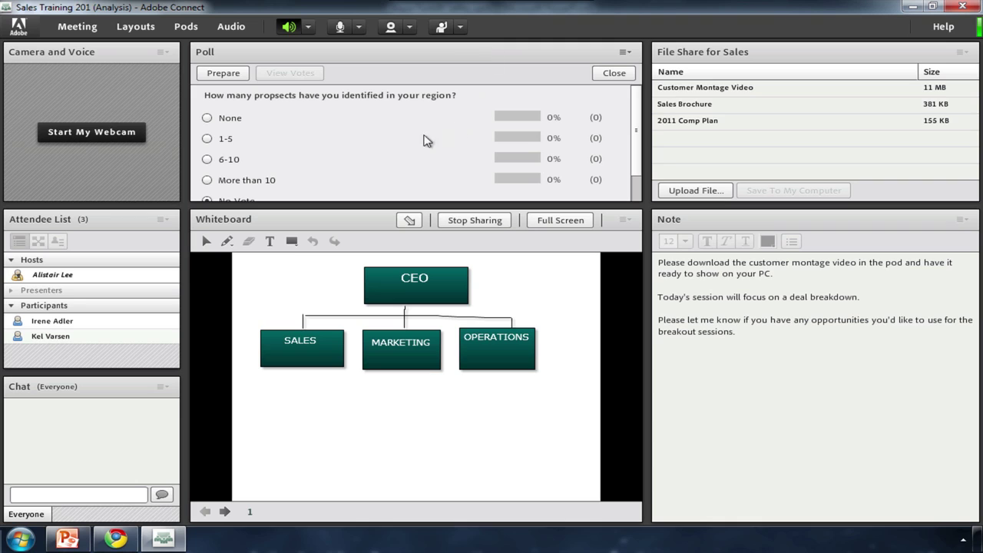
Step: Change the Sales Training 201 meeting to the Classroom layout and review the available attendee status options
{"action": "left_click", "coordinate": [136, 27]}
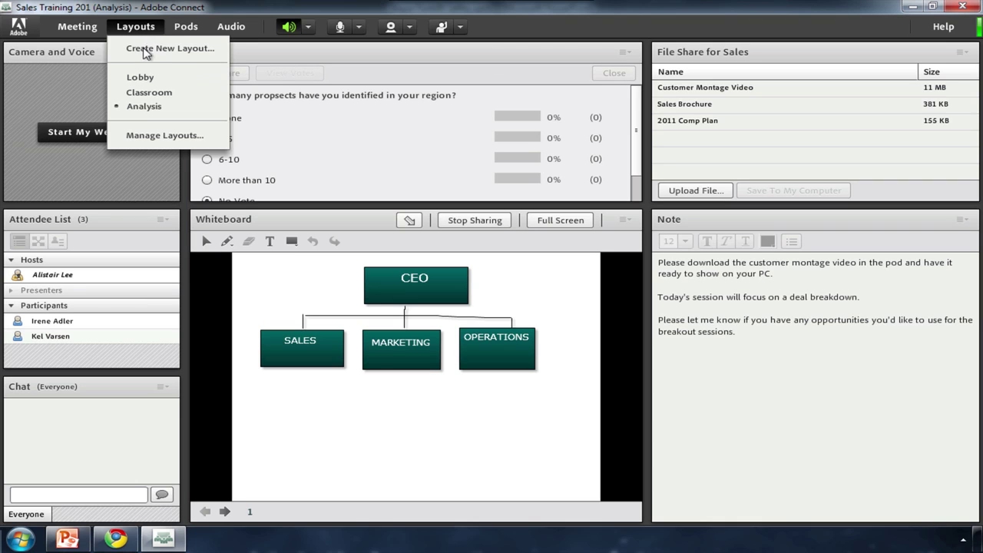
{"action": "left_click", "coordinate": [161, 90]}
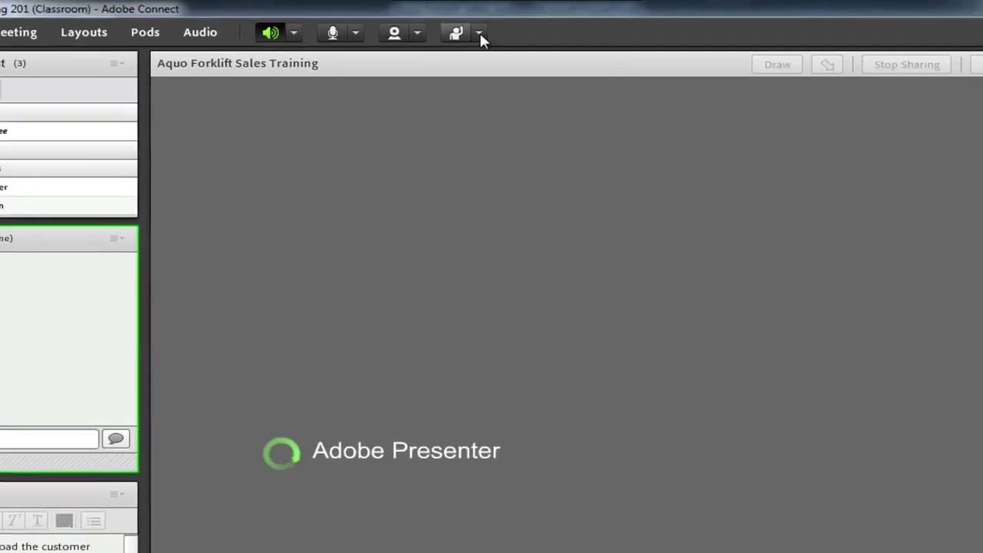
{"action": "left_click", "coordinate": [480, 35]}
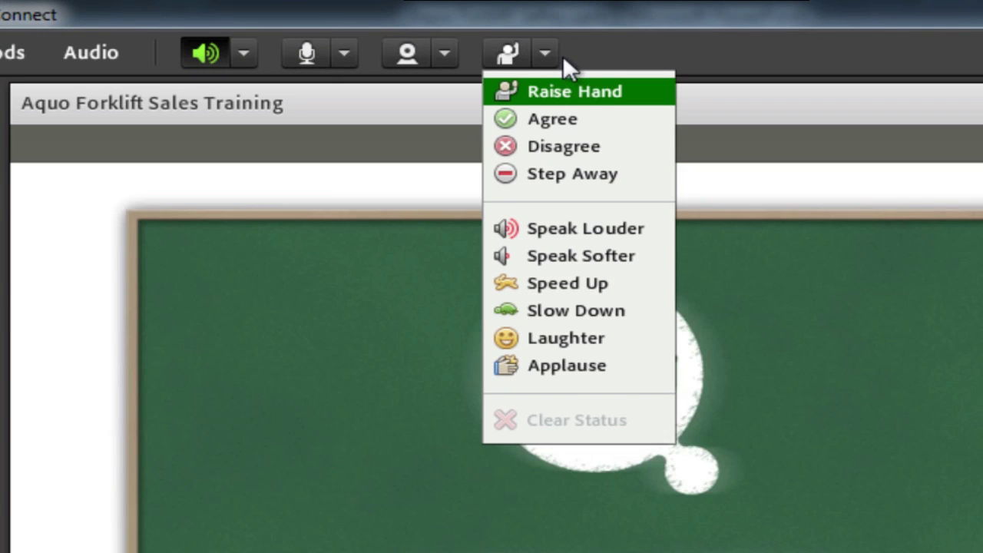
{"action": "left_click", "coordinate": [563, 55]}
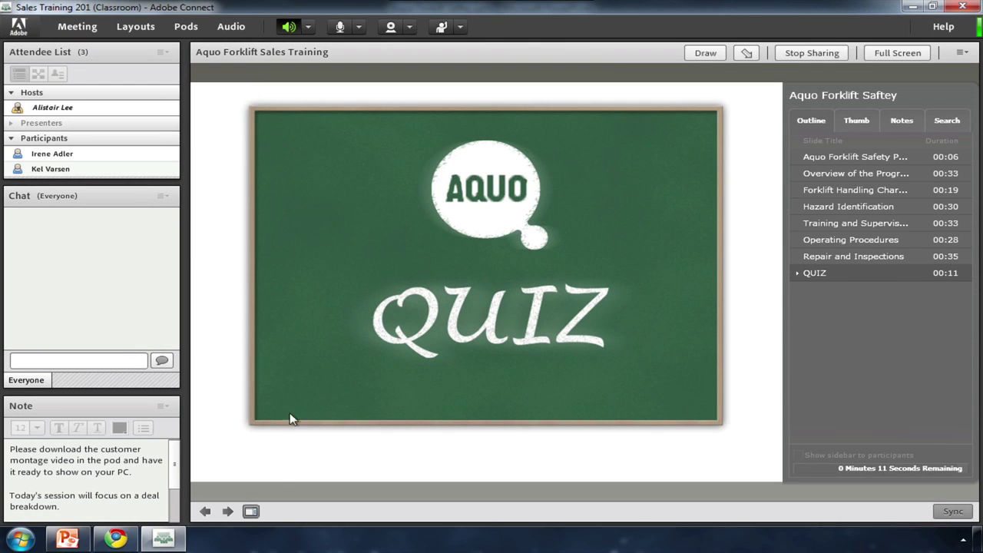
Step: Advance to the forklift matching question and match Load Back Rest to section 3 and OutRigger to section 2
{"action": "left_click", "coordinate": [228, 512]}
{"action": "left_click_drag", "start_coordinate": [542, 281], "coordinate": [379, 261]}
{"action": "left_click_drag", "start_coordinate": [581, 254], "coordinate": [384, 206]}
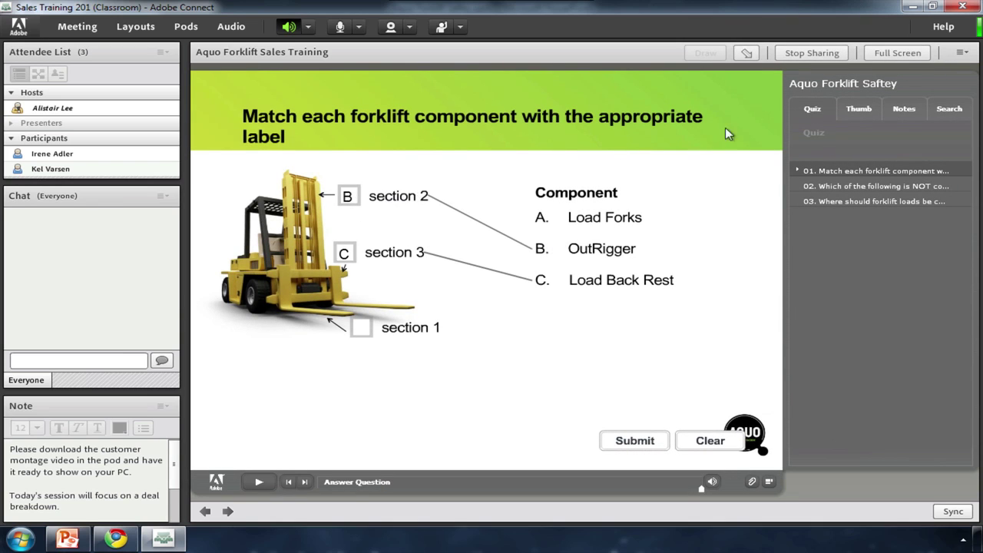
Step: Stop sharing the forklift training and change the meeting to the Analysis layout
{"action": "left_click", "coordinate": [794, 57]}
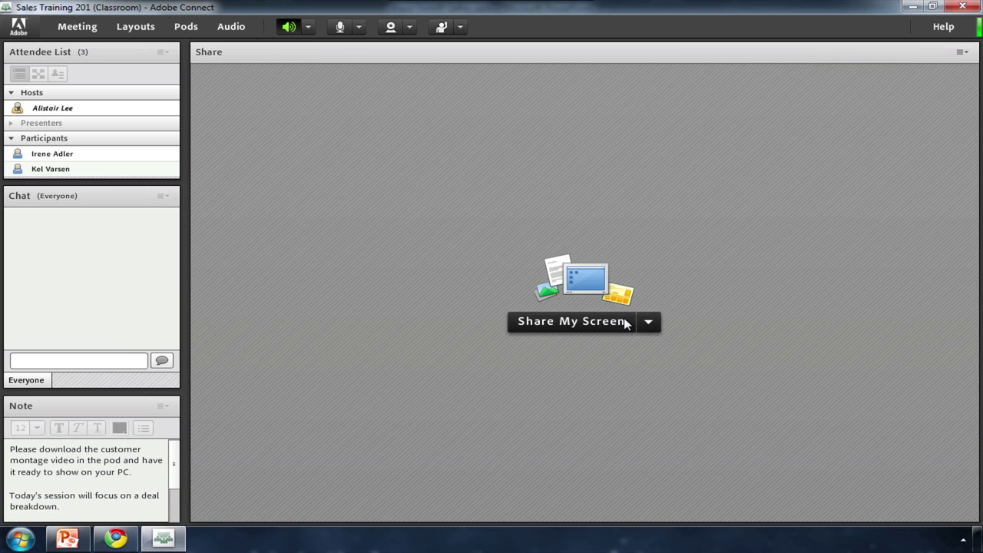
{"action": "left_click", "coordinate": [143, 36]}
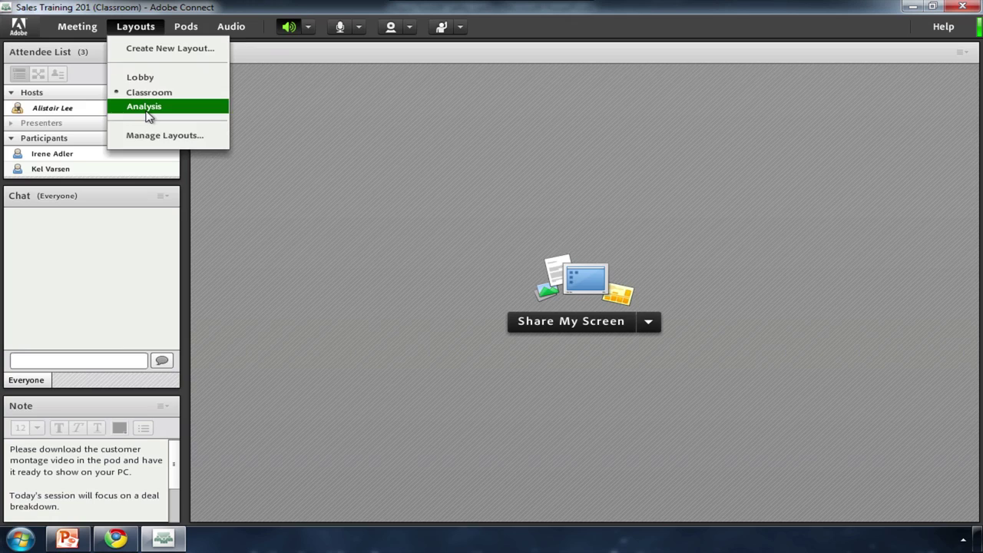
{"action": "left_click", "coordinate": [146, 103]}
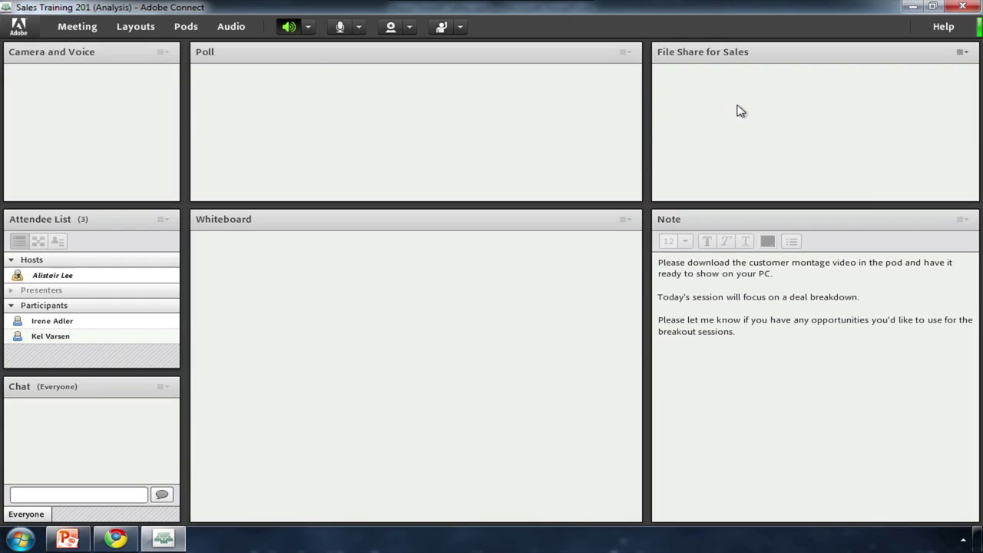
Step: Open the download page for the 2011 Comp Plan shared file and return to the Adobe Connect meeting
{"action": "left_click", "coordinate": [737, 106]}
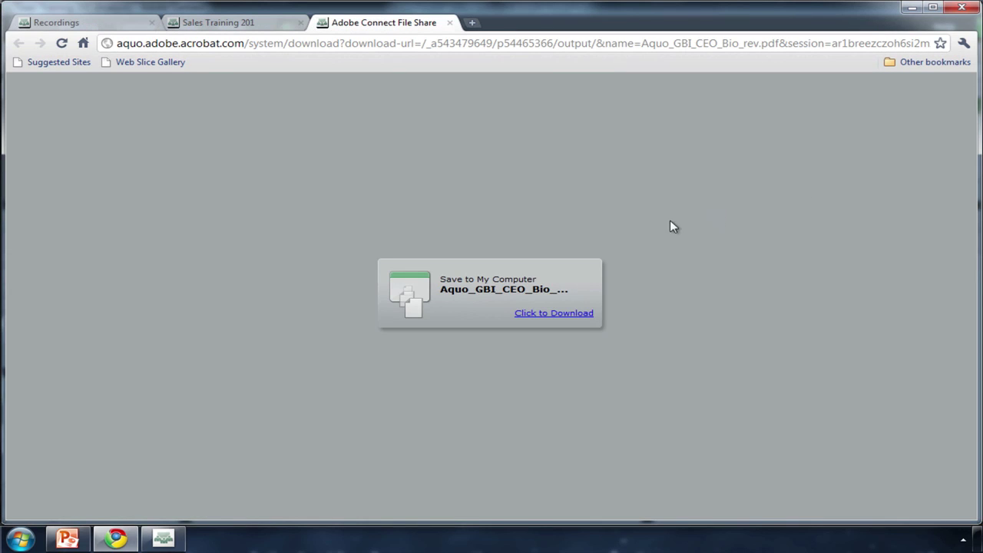
{"action": "left_click", "coordinate": [175, 542]}
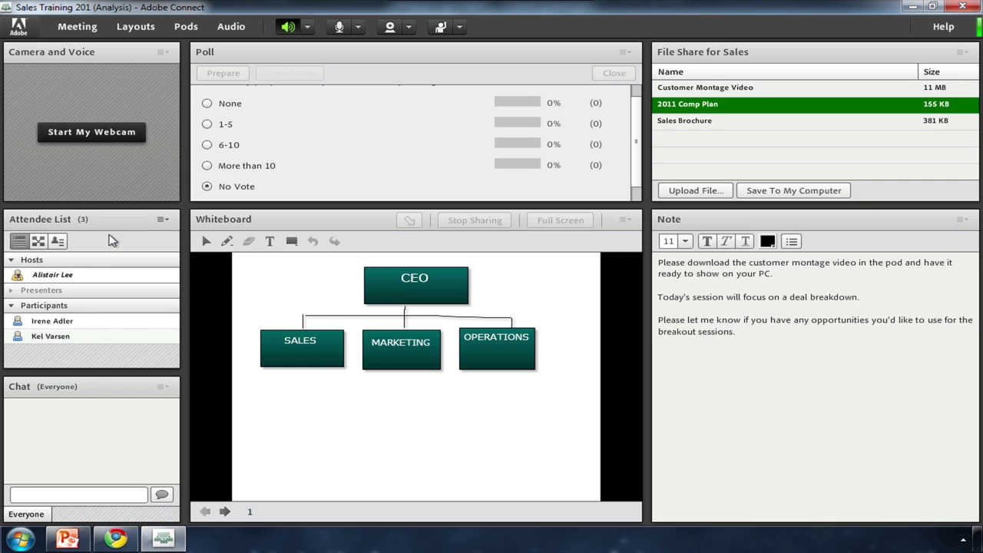
Step: Distribute the attendees evenly across the breakout rooms, start the breakout sessions, and end them
{"action": "left_click", "coordinate": [41, 242]}
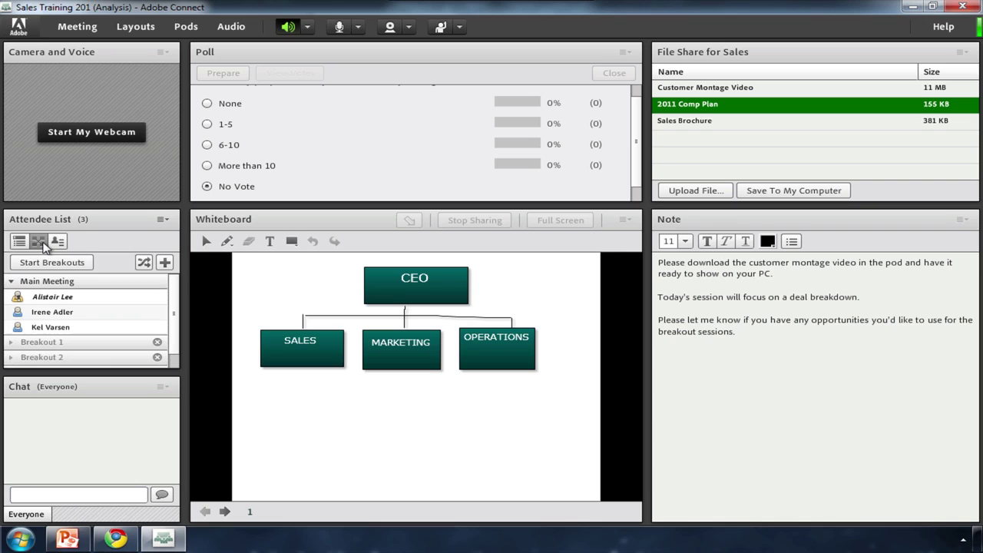
{"action": "left_click", "coordinate": [144, 262]}
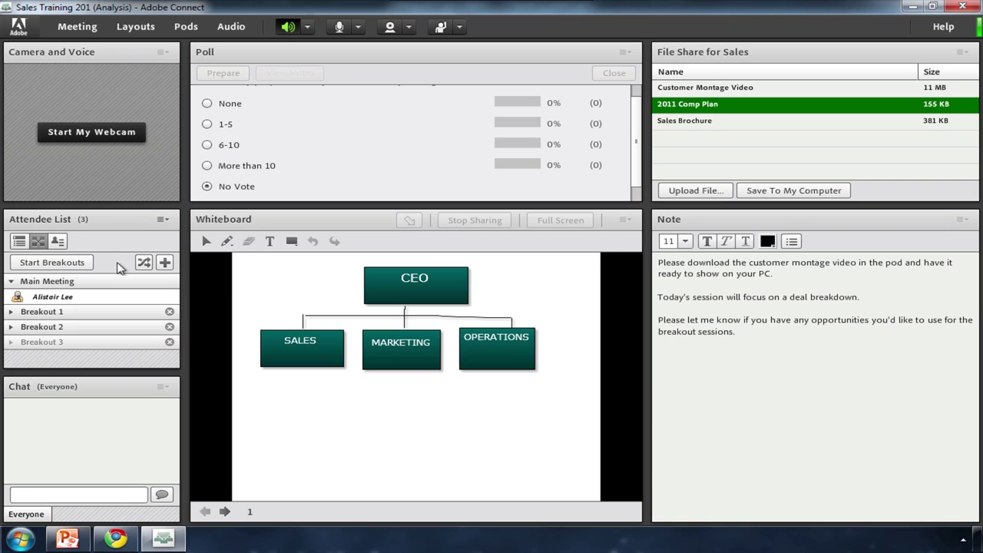
{"action": "left_click", "coordinate": [67, 264]}
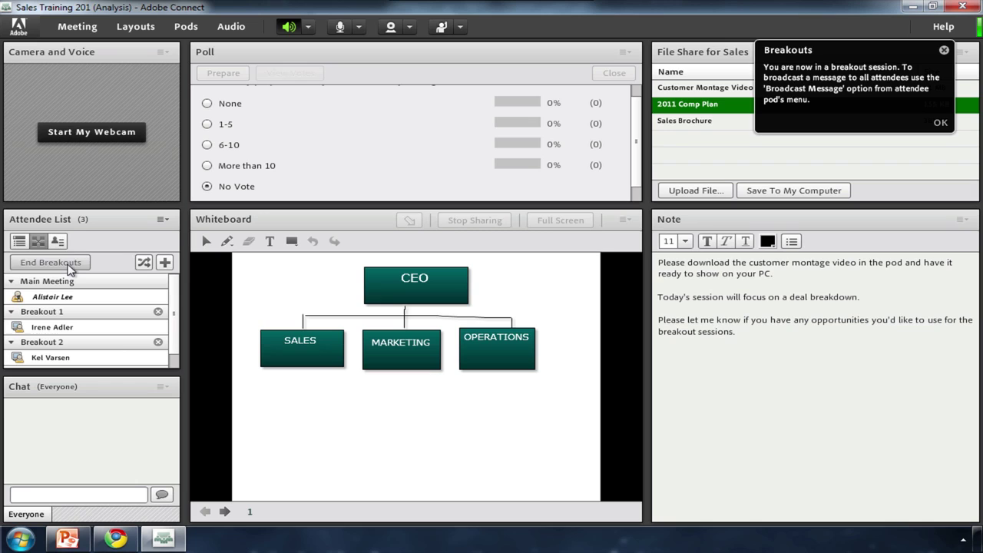
{"action": "left_click", "coordinate": [67, 266]}
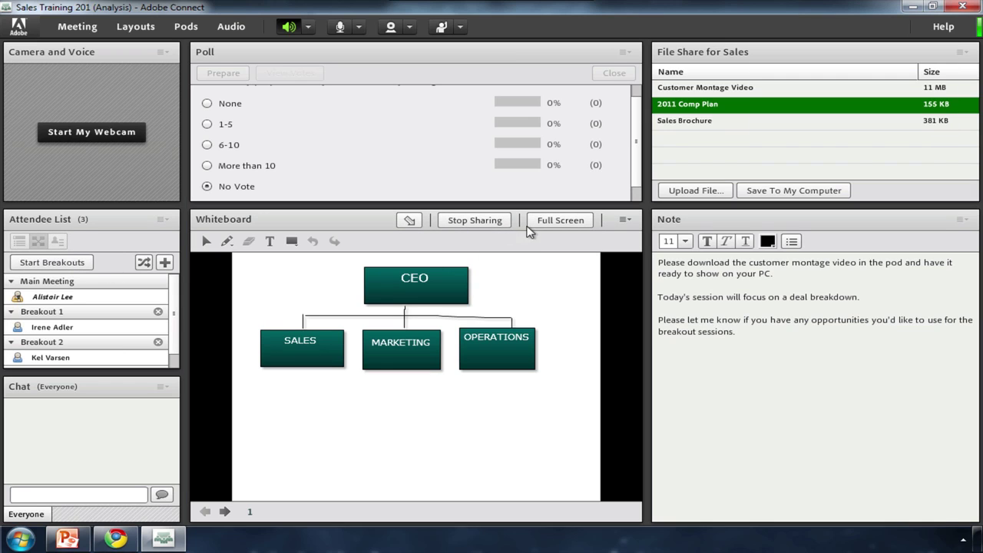
Step: Stop sharing the org chart whiteboard and hide the emptied Share pod
{"action": "left_click", "coordinate": [500, 221]}
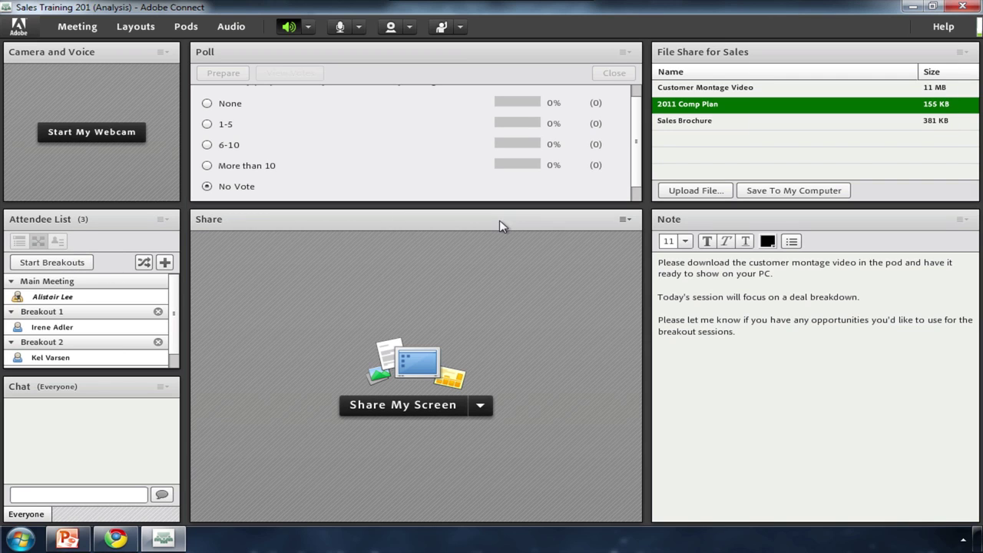
{"action": "left_click", "coordinate": [623, 221]}
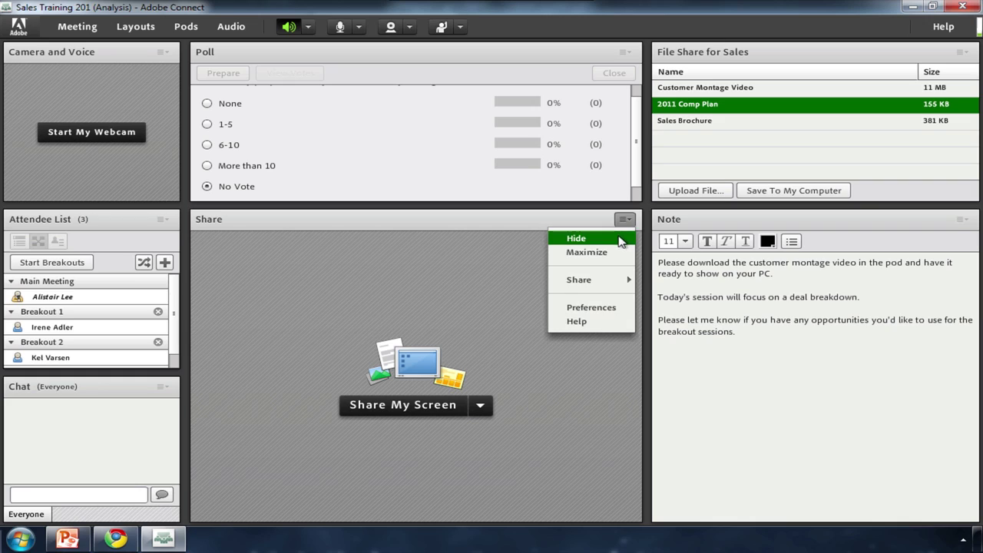
{"action": "left_click", "coordinate": [576, 238]}
Step: Bring the Note pod from Breakout 1 into the main meeting
{"action": "left_click", "coordinate": [193, 29]}
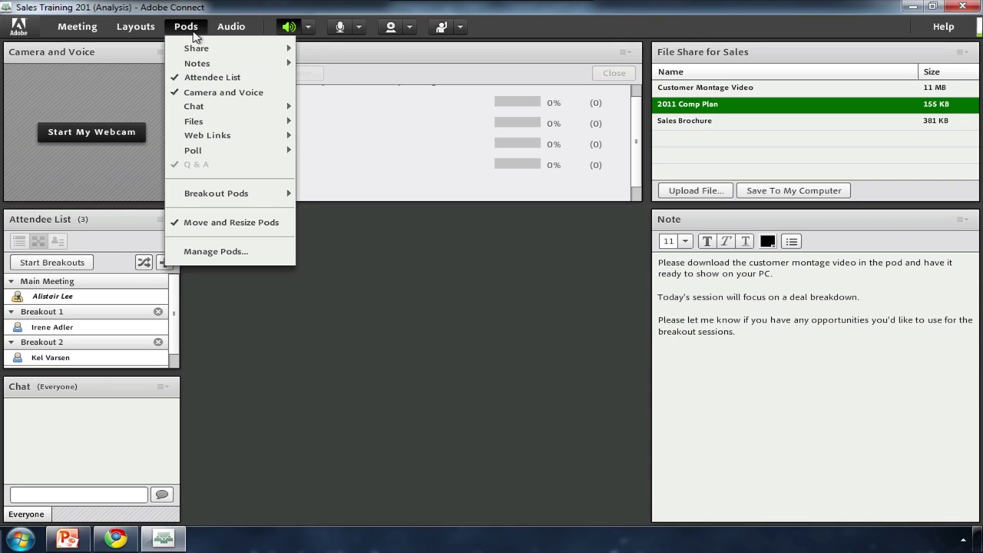
{"action": "mouse_move", "coordinate": [273, 197]}
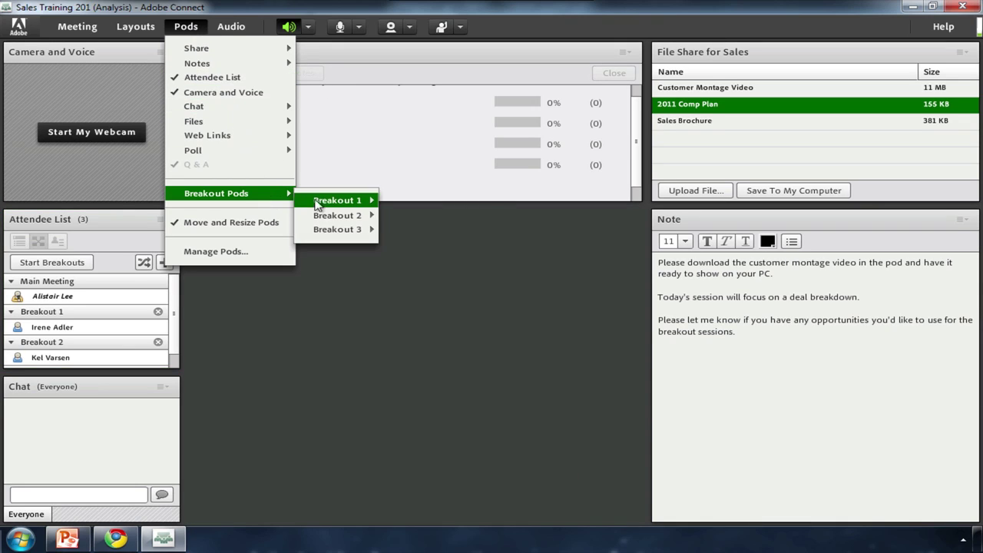
{"action": "mouse_move", "coordinate": [323, 205]}
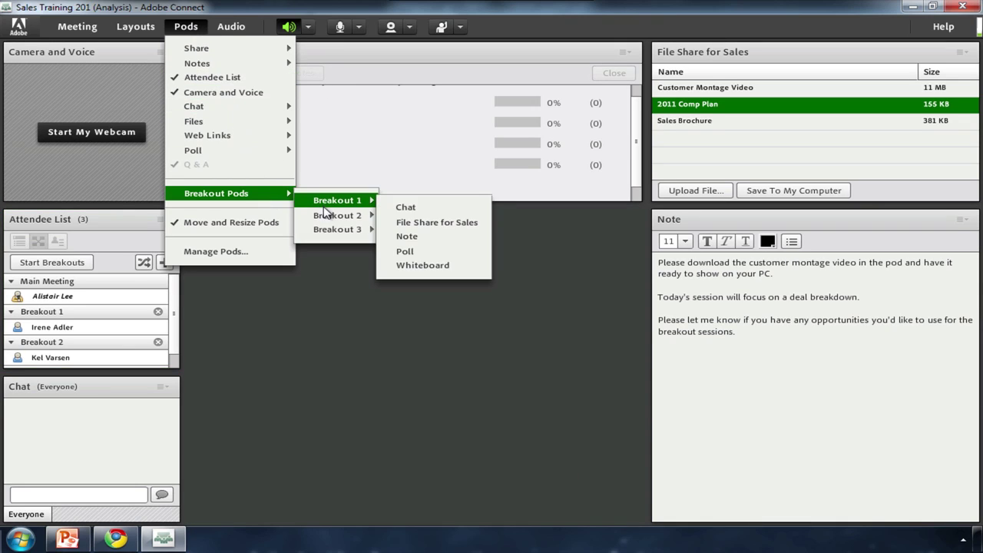
{"action": "left_click", "coordinate": [425, 239]}
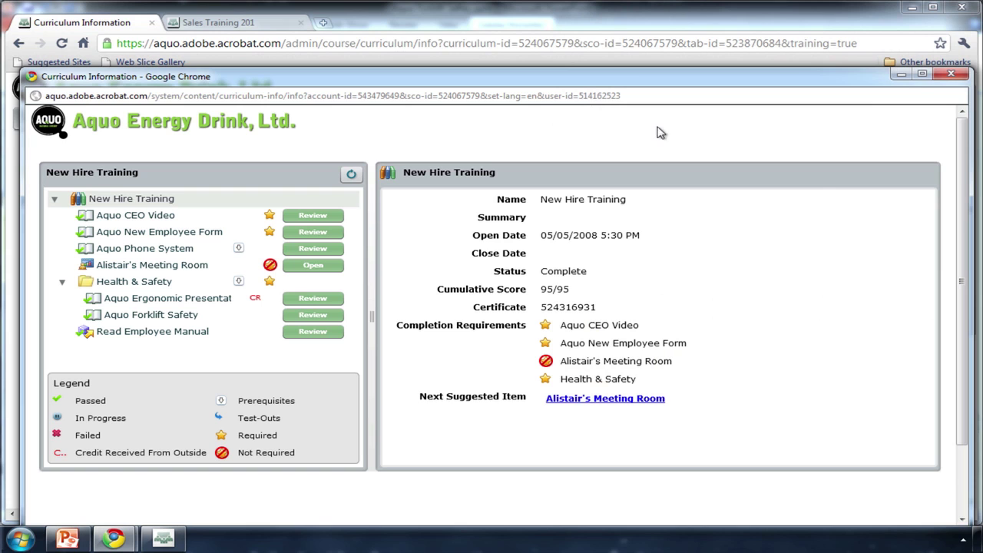
Step: Close the separate Curriculum Information window and review the New Hire Training curriculum's items and settings
{"action": "left_click", "coordinate": [952, 74]}
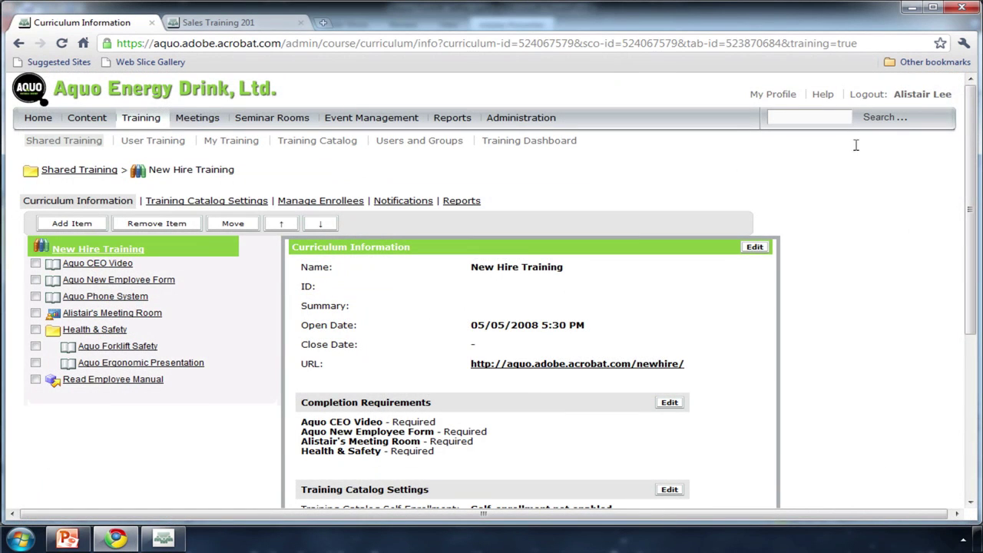
{"action": "scroll", "coordinate": [841, 194], "scroll_direction": "down", "scroll_amount": 3}
{"action": "scroll", "coordinate": [839, 193], "scroll_direction": "up", "scroll_amount": 3}
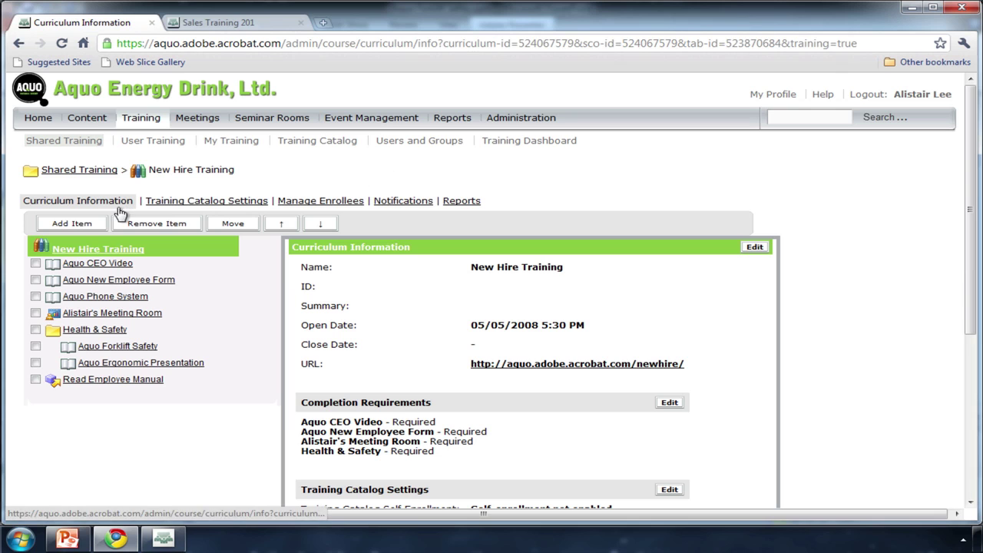
Step: Review the New Hire Training enrollees and pending notifications, and open the new notification form
{"action": "left_click", "coordinate": [287, 206]}
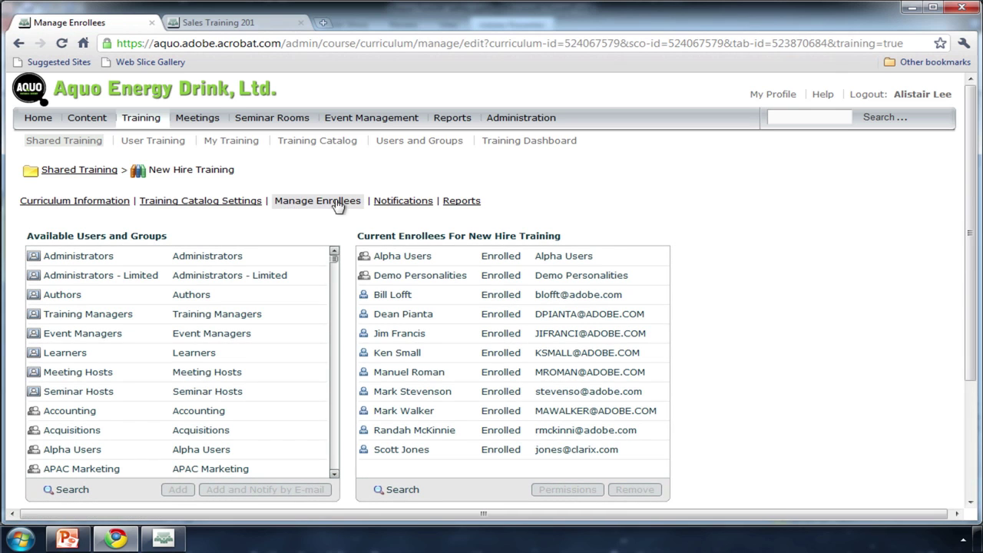
{"action": "left_click", "coordinate": [396, 204]}
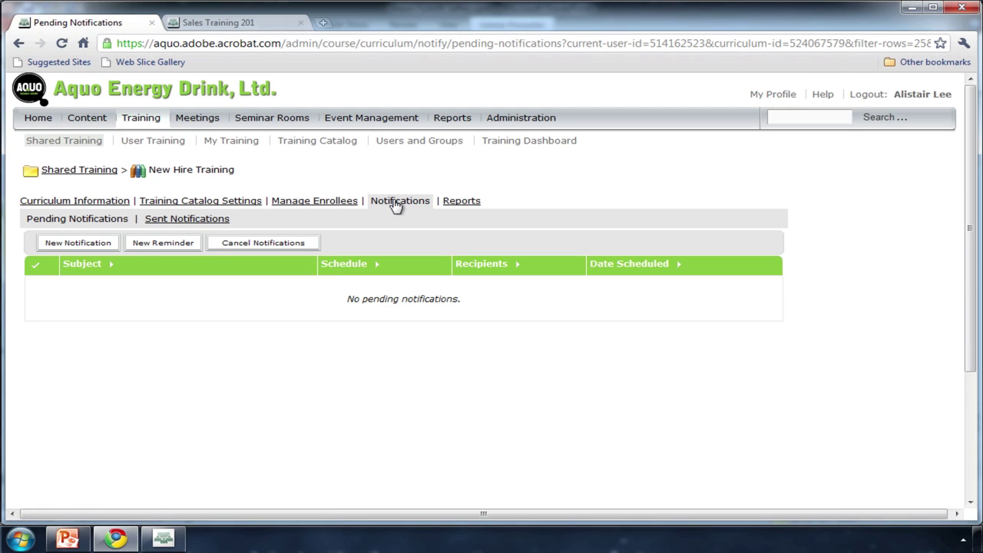
{"action": "left_click", "coordinate": [110, 245]}
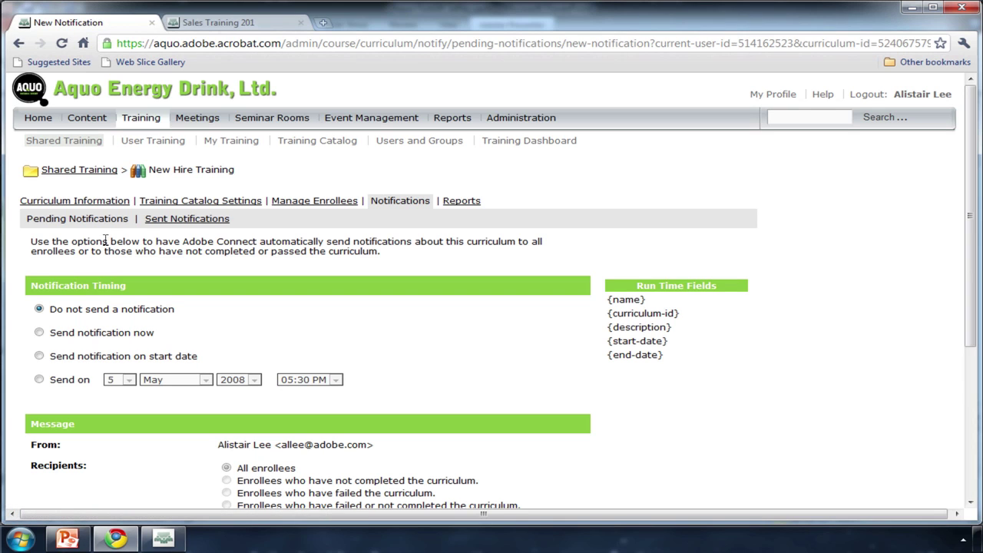
Step: Return to the home page and show the New Hire Training details in the Sales Training catalog
{"action": "left_click", "coordinate": [36, 102]}
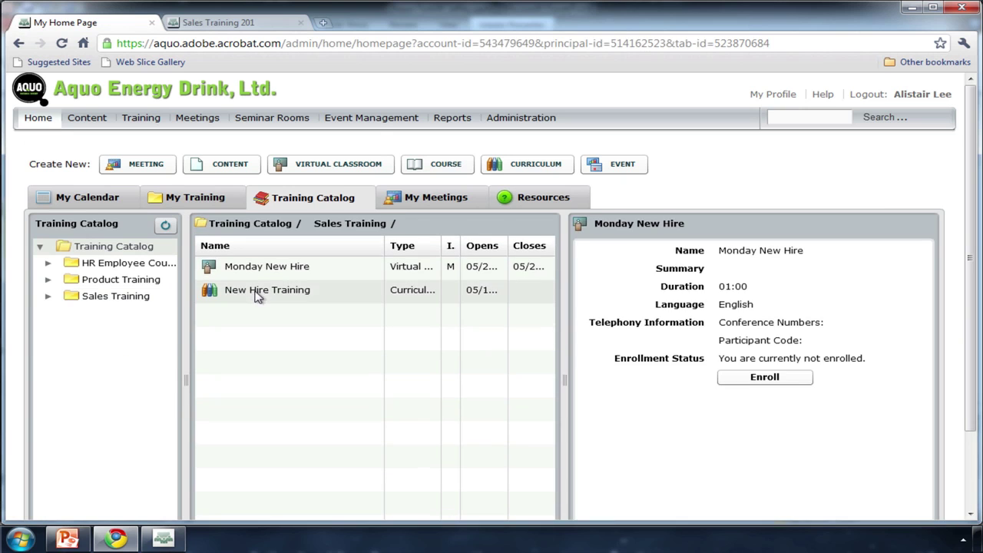
{"action": "left_click", "coordinate": [258, 298]}
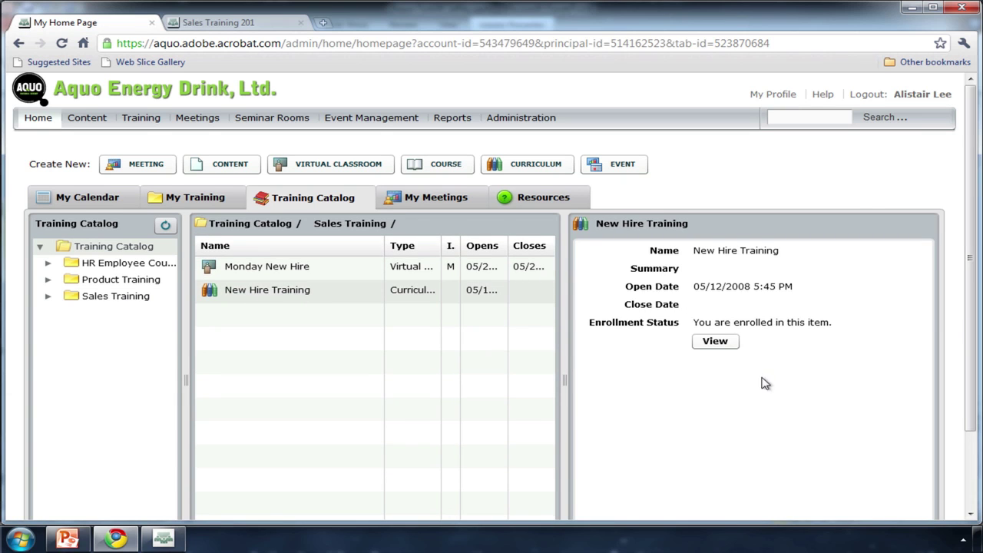
Step: Open Reports, examine the available report types, and choose the Curriculum report
{"action": "left_click", "coordinate": [452, 118]}
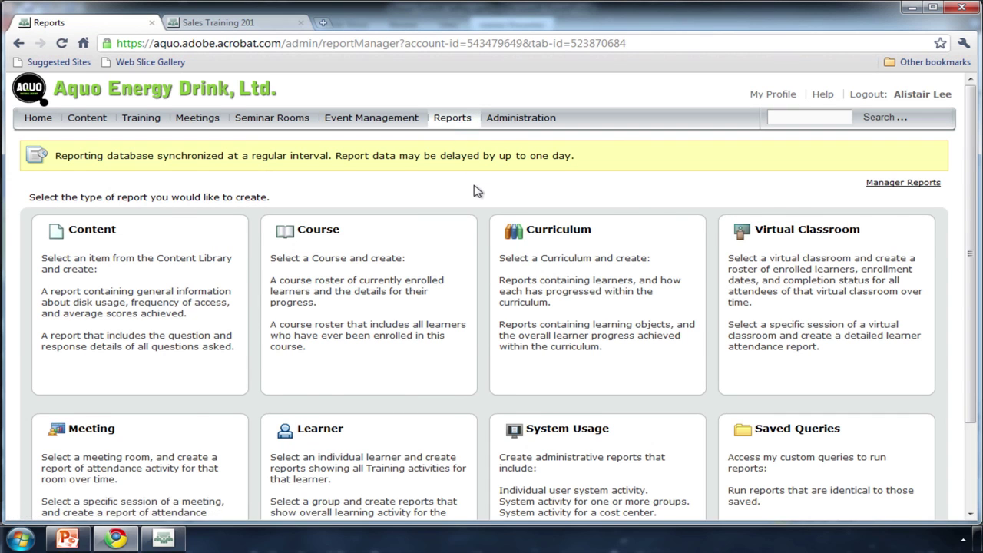
{"action": "scroll", "coordinate": [474, 193], "scroll_direction": "down", "scroll_amount": 3}
{"action": "scroll", "coordinate": [396, 359], "scroll_direction": "up", "scroll_amount": 3}
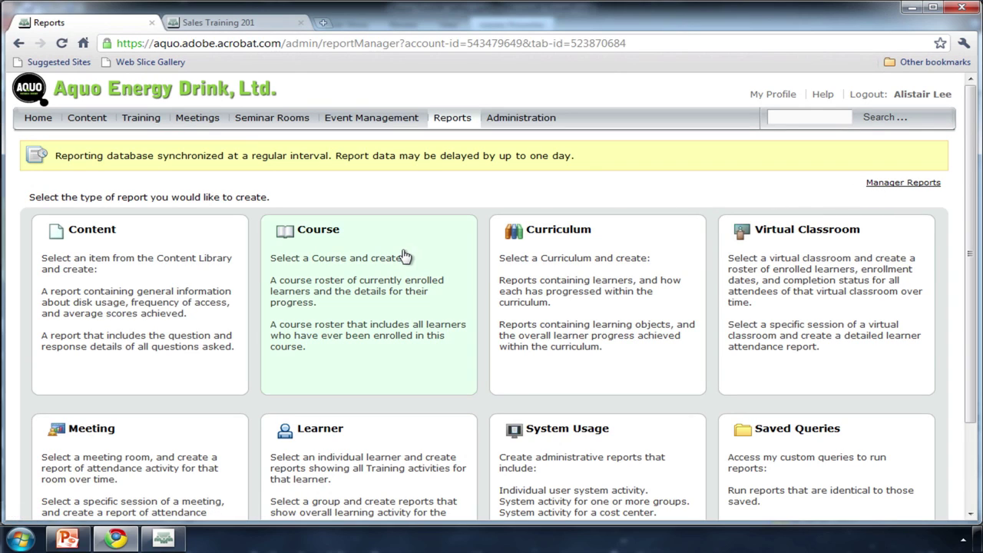
{"action": "left_click", "coordinate": [594, 264]}
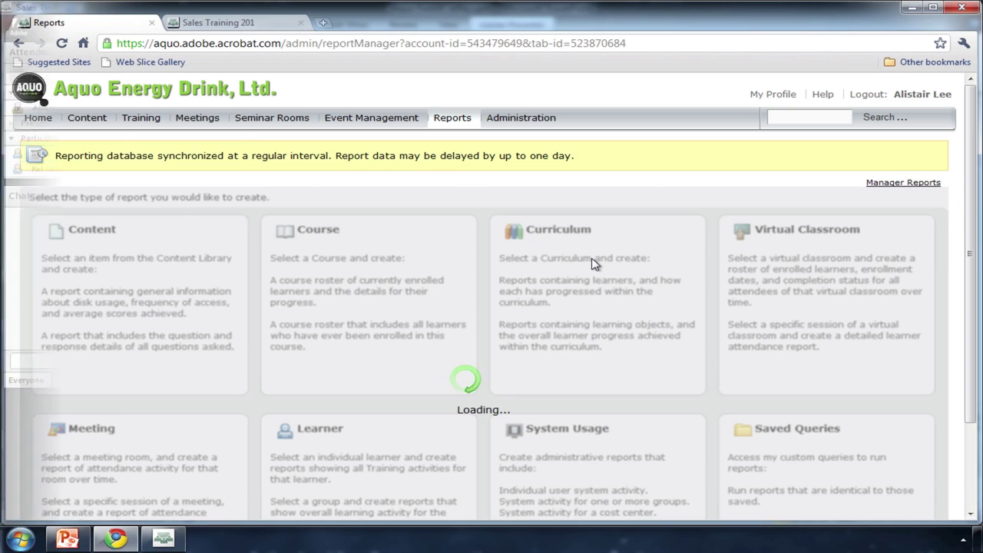